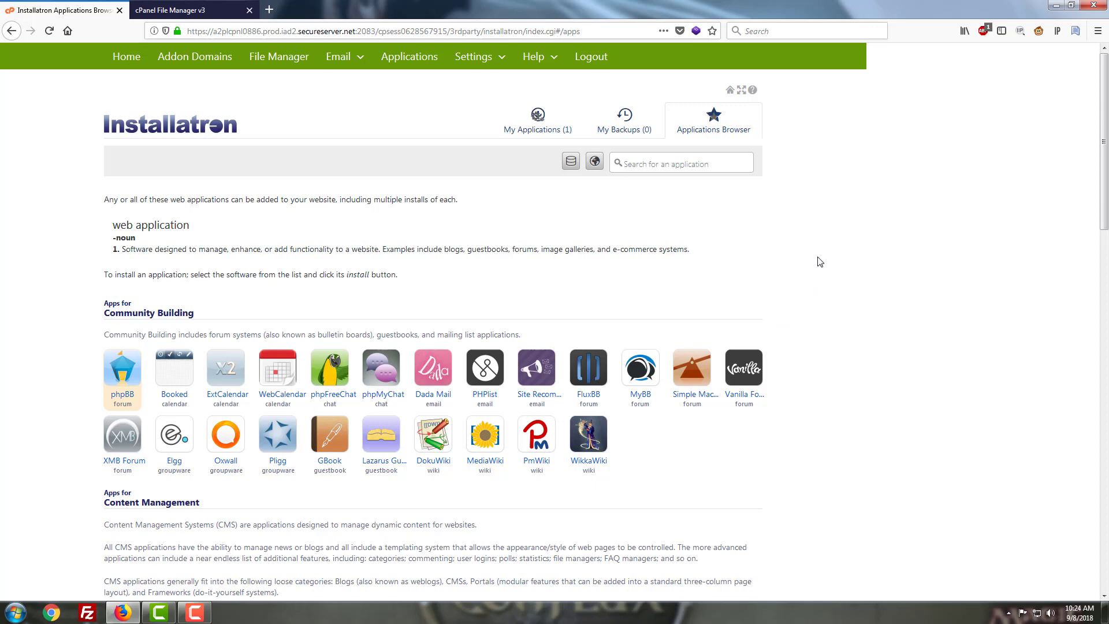
# Scroll down to Content Management and open the WordPress application page (version 4.9.8).
pyautogui.scroll(-2, 820, 262)
pyautogui.scroll(-3, 807, 265)
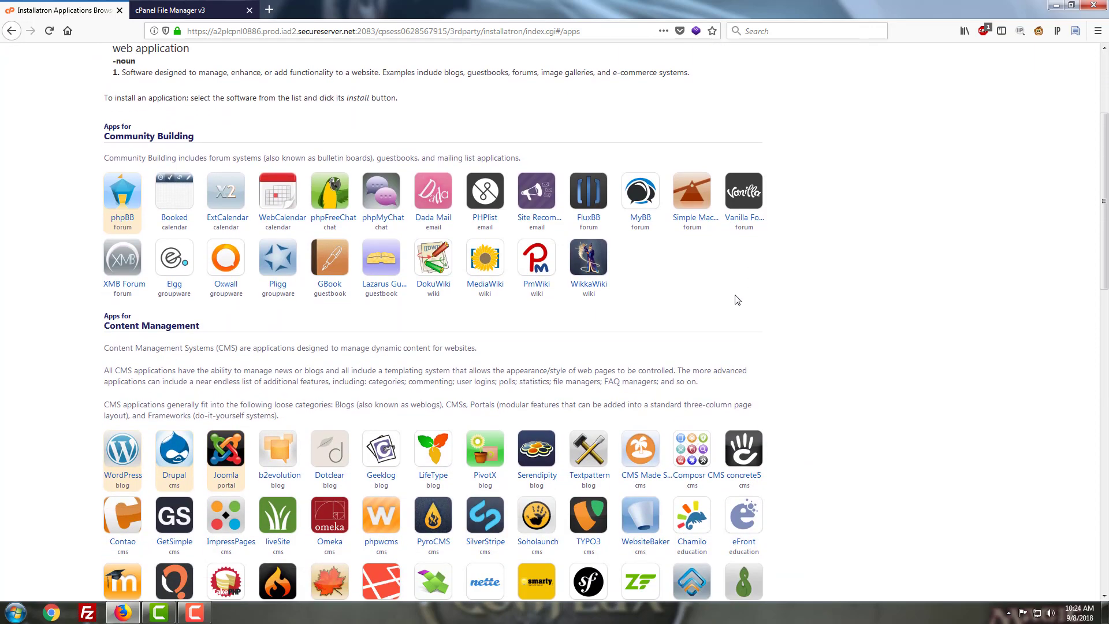
pyautogui.scroll(-3, 737, 300)
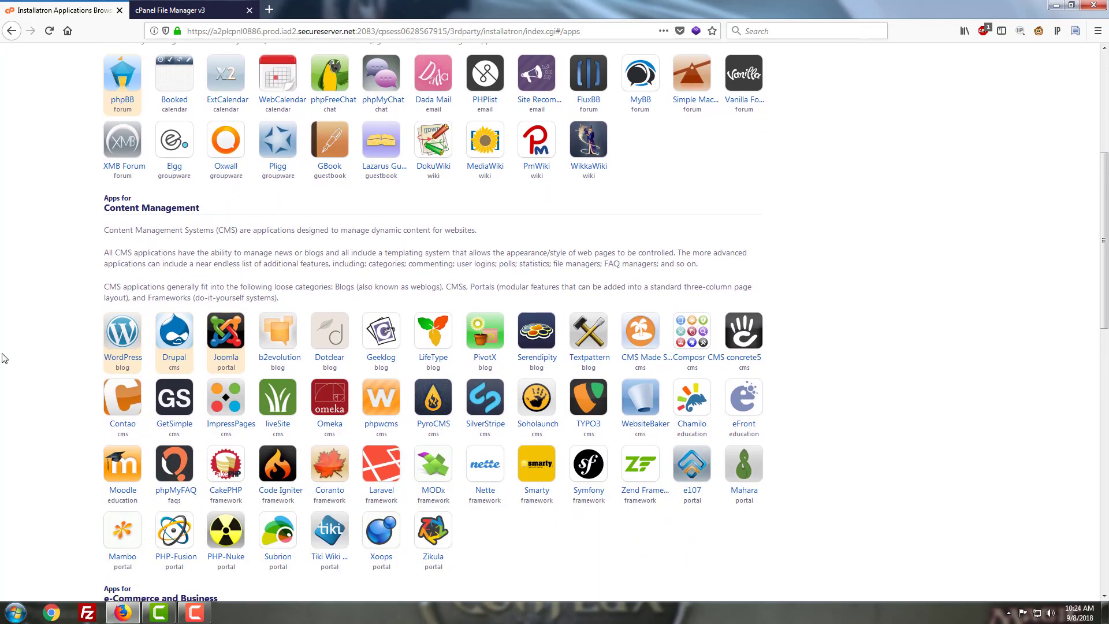
pyautogui.click(131, 337)
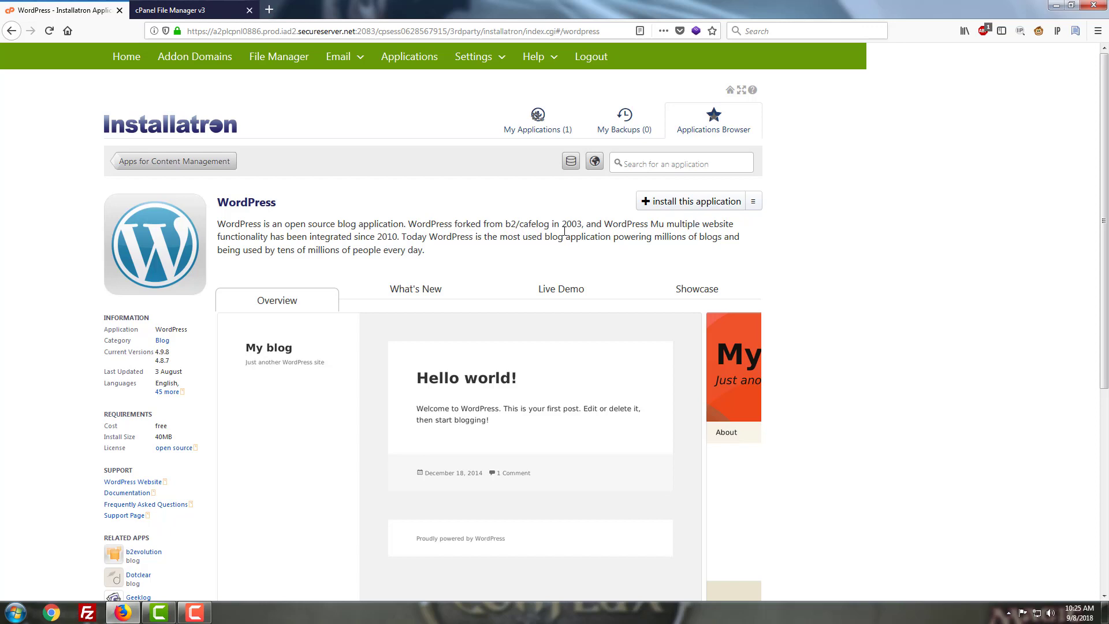
pyautogui.click(650, 205)
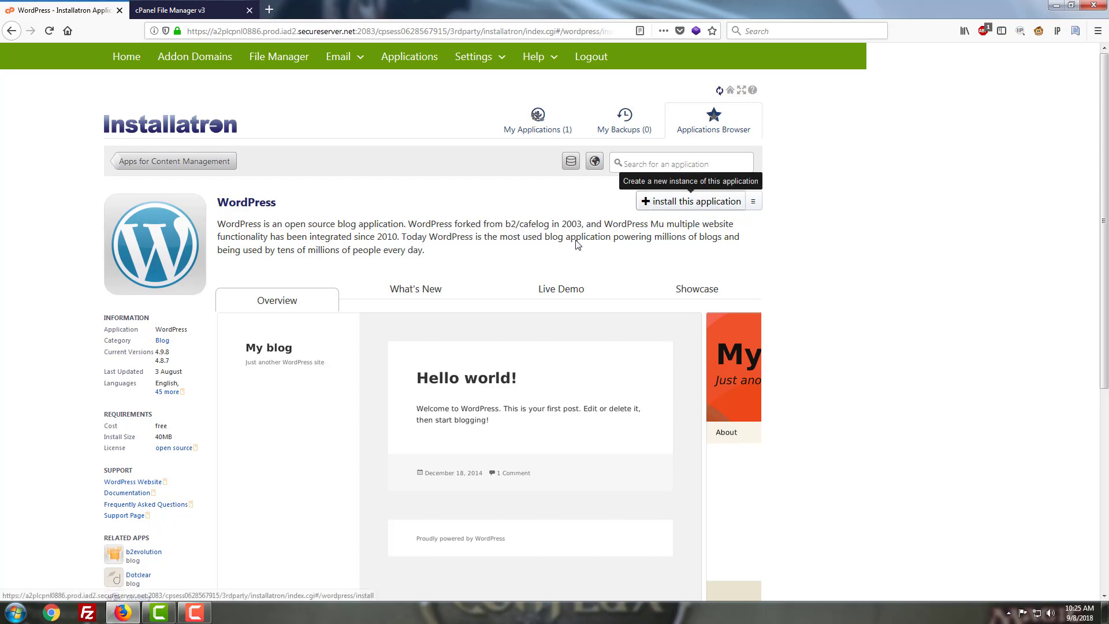
pyautogui.scroll(-2, 545, 267)
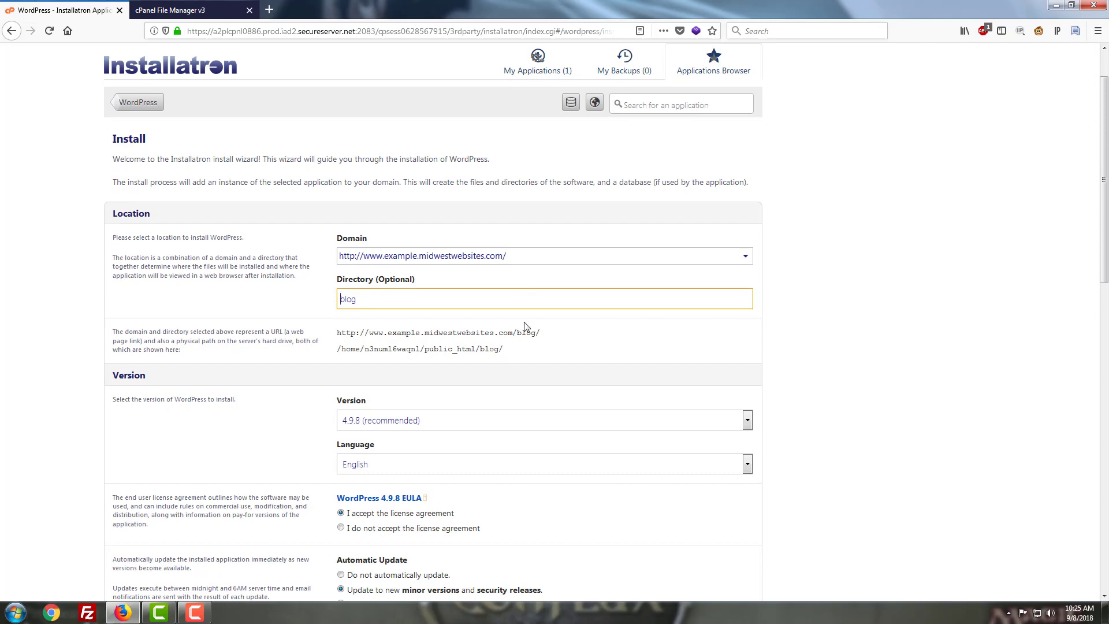
pyautogui.click(530, 262)
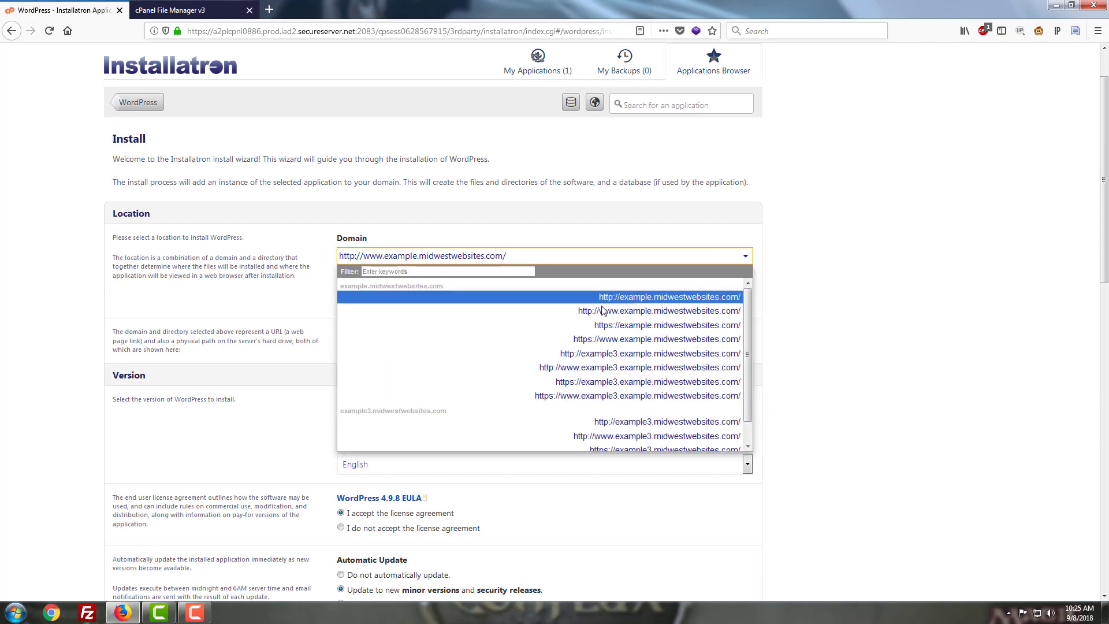
pyautogui.click(614, 327)
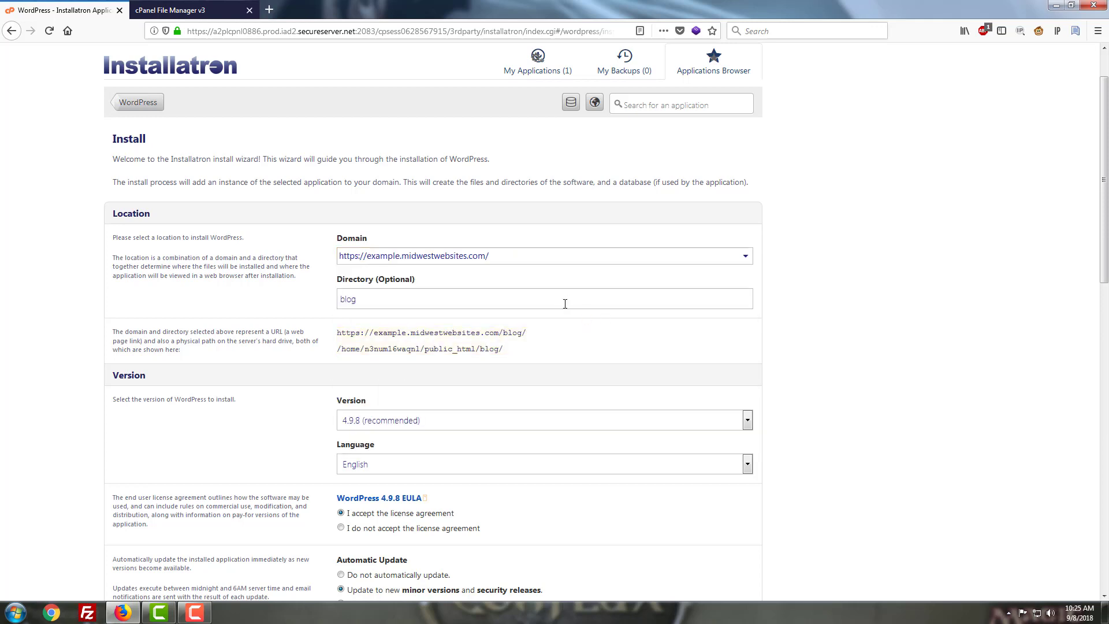
# Delete 'blog' from the Directory field so WordPress installs at the domain root.
pyautogui.click(417, 293)
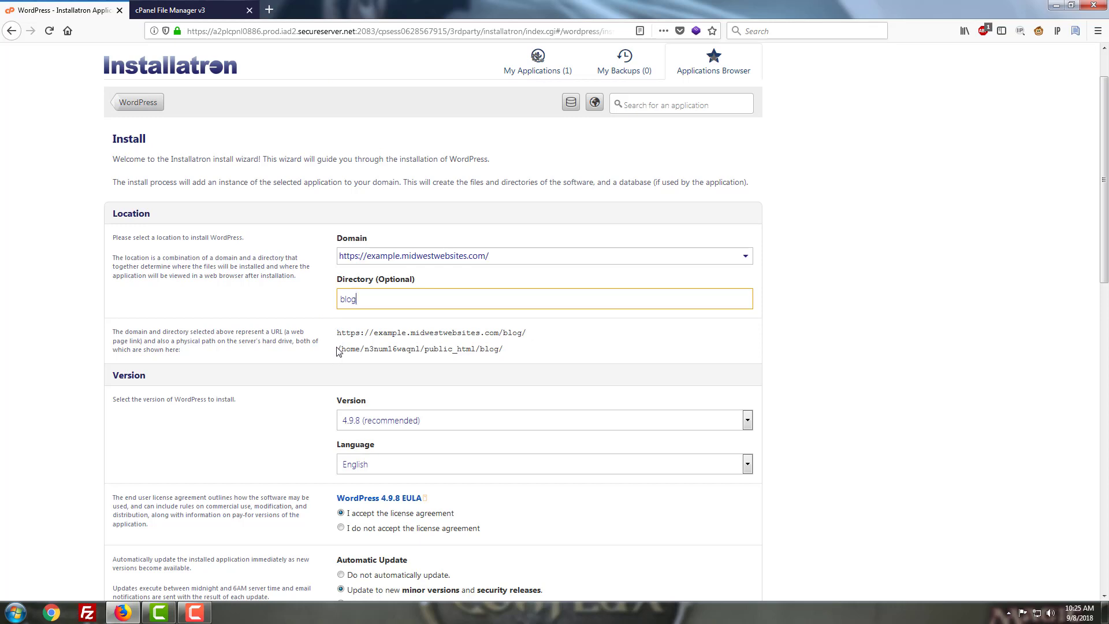
pyautogui.moveTo(517, 351); pyautogui.dragTo(384, 351)
pyautogui.click(477, 350)
pyautogui.moveTo(477, 350); pyautogui.dragTo(330, 355)
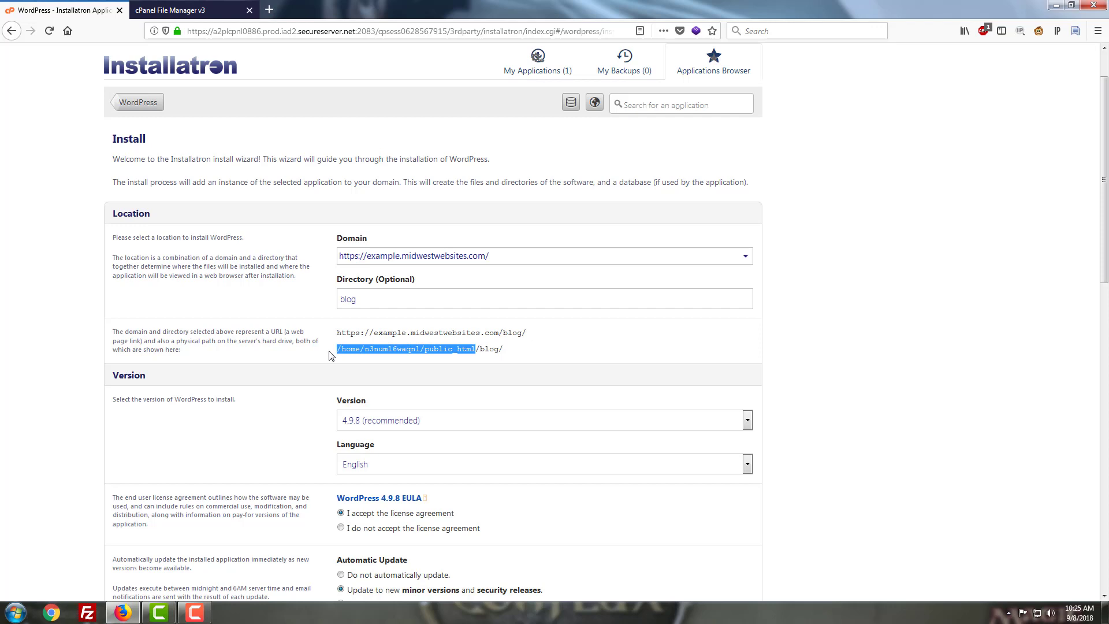
pyautogui.click(384, 296)
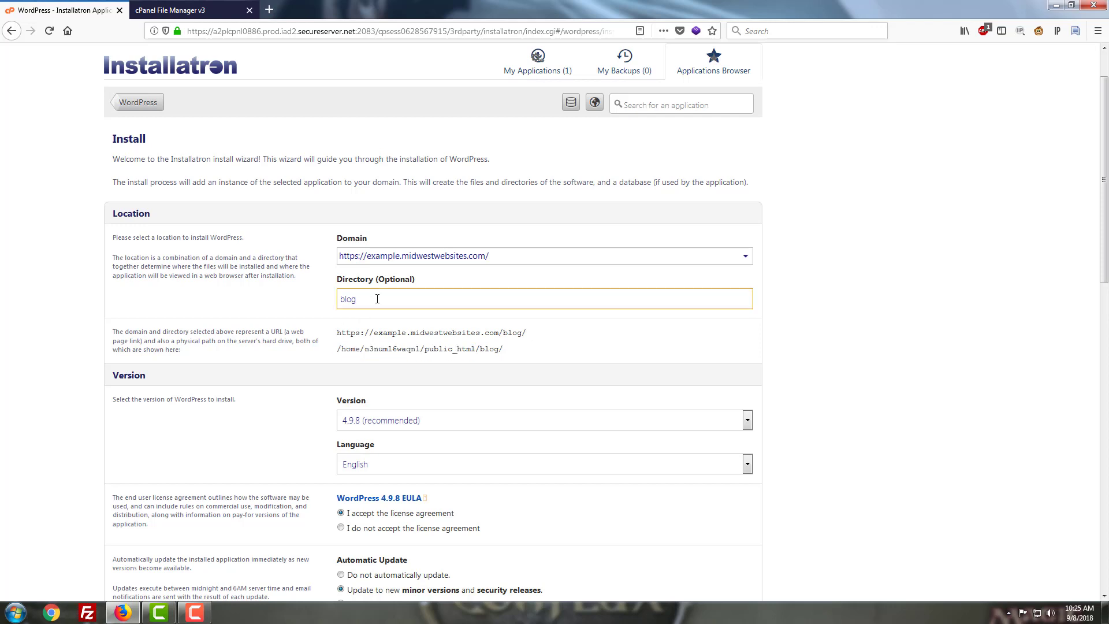
pyautogui.doubleClick(377, 298)
pyautogui.press('BackSpace')
pyautogui.scroll(-5, 571, 327)
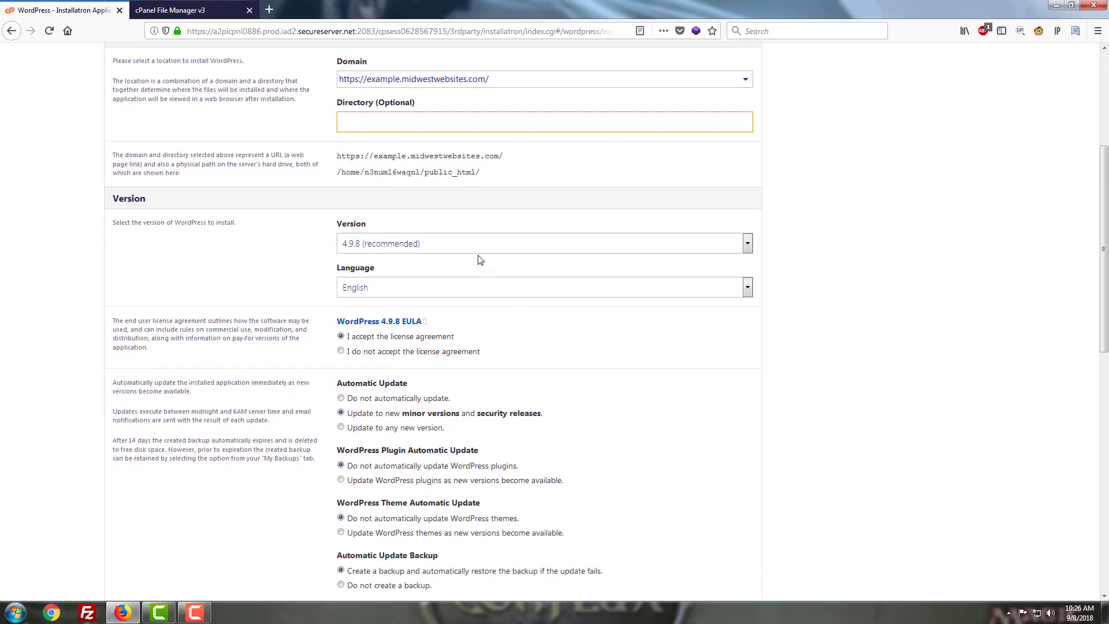
pyautogui.click(483, 251)
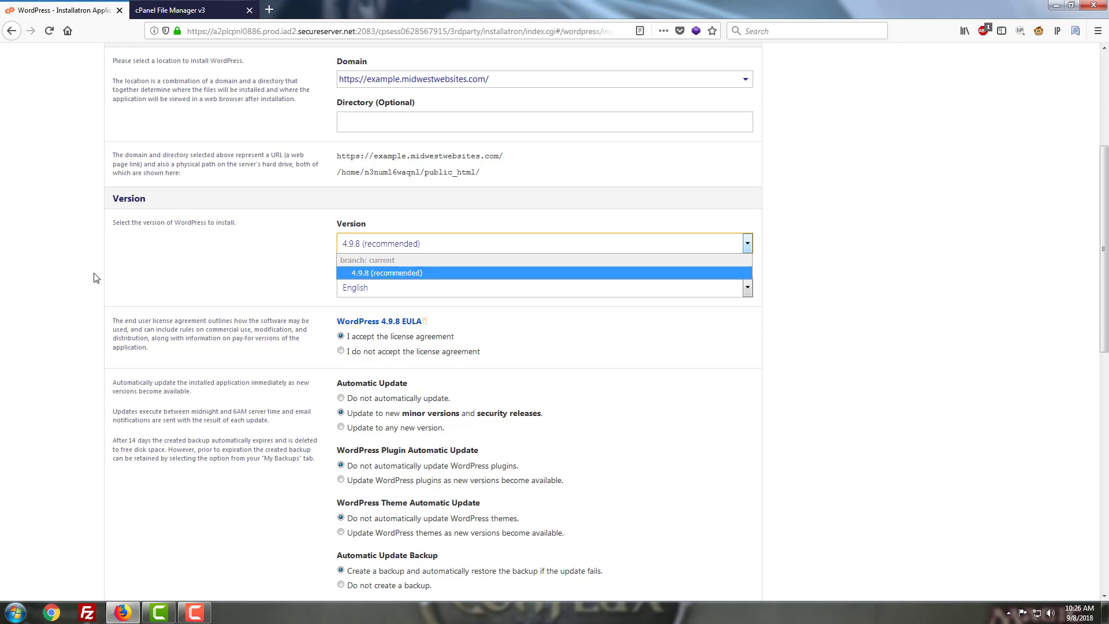
pyautogui.click(157, 310)
pyautogui.scroll(-2, 661, 361)
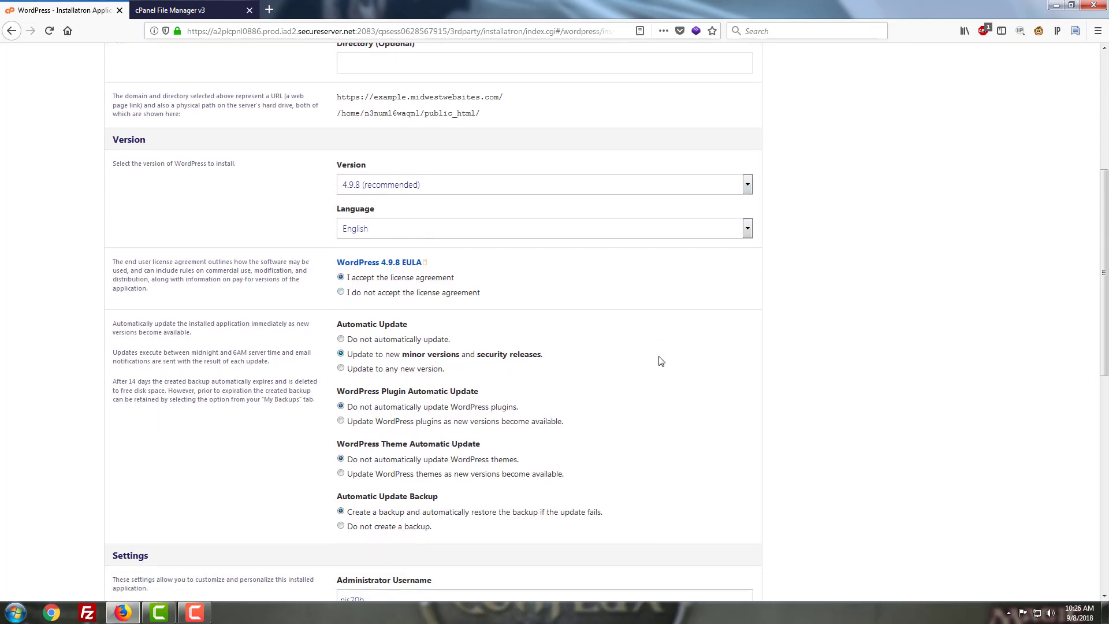
pyautogui.scroll(-4, 773, 392)
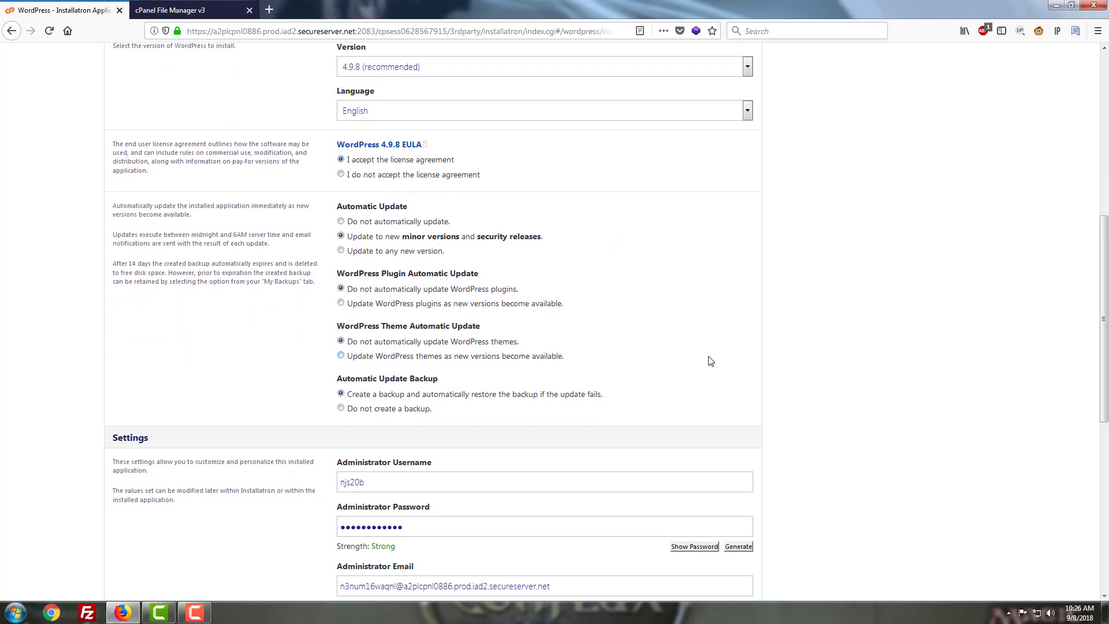
pyautogui.scroll(-2, 720, 367)
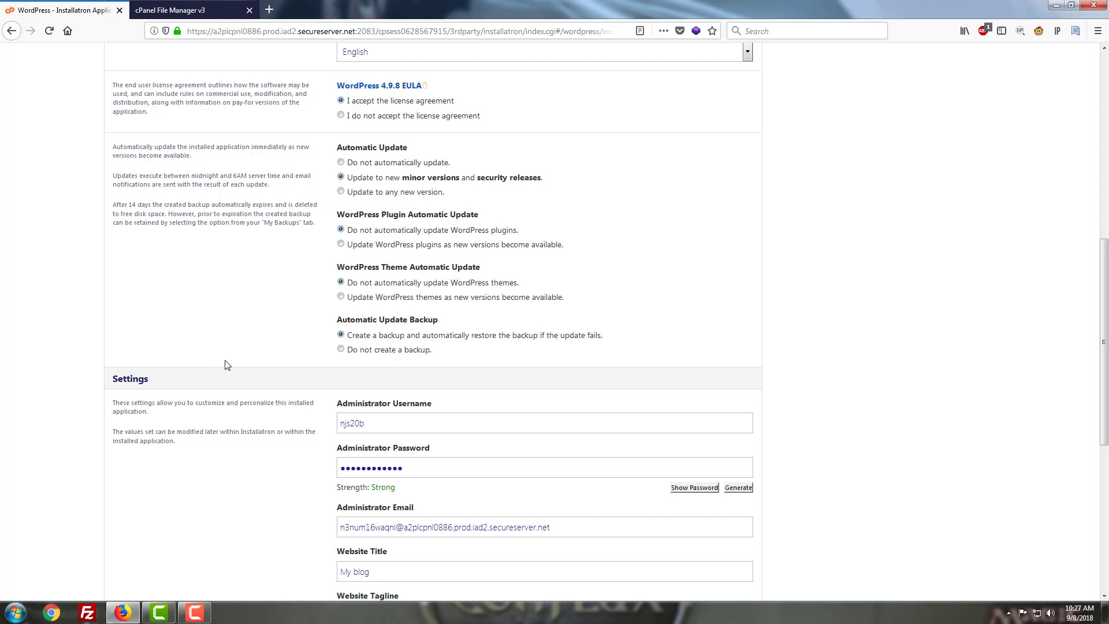
pyautogui.scroll(-4, 652, 339)
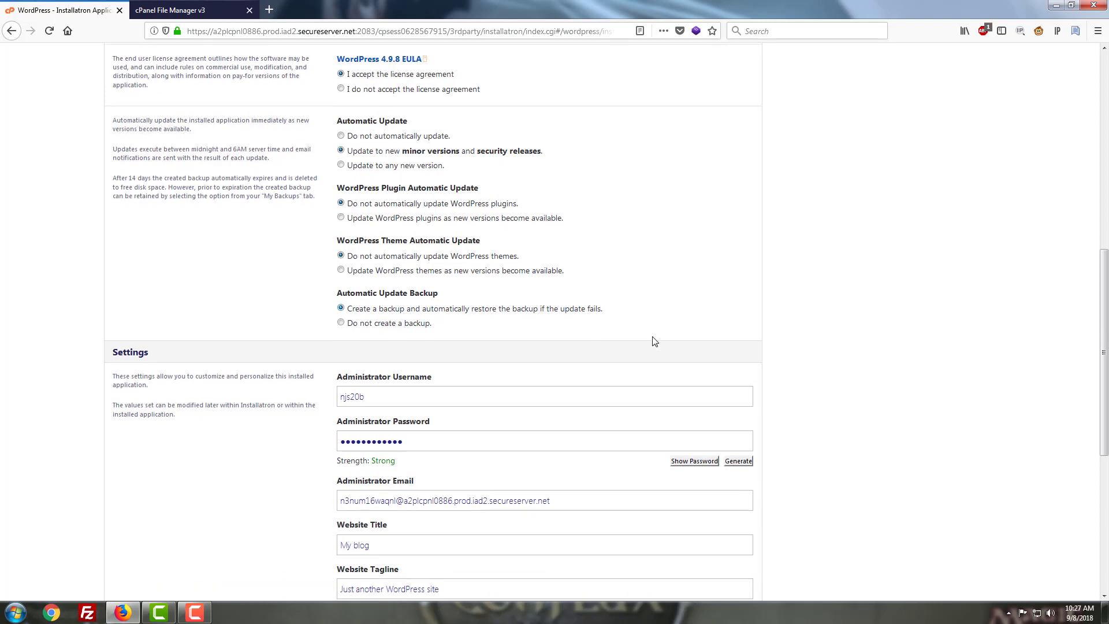
pyautogui.scroll(-1, 654, 341)
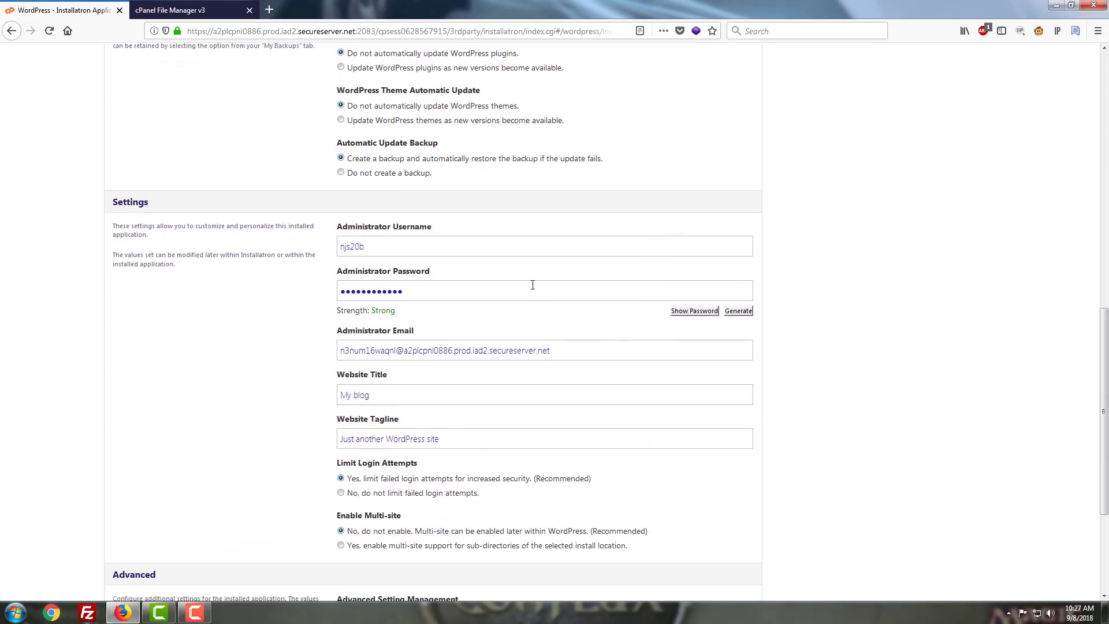
pyautogui.scroll(-2, 533, 285)
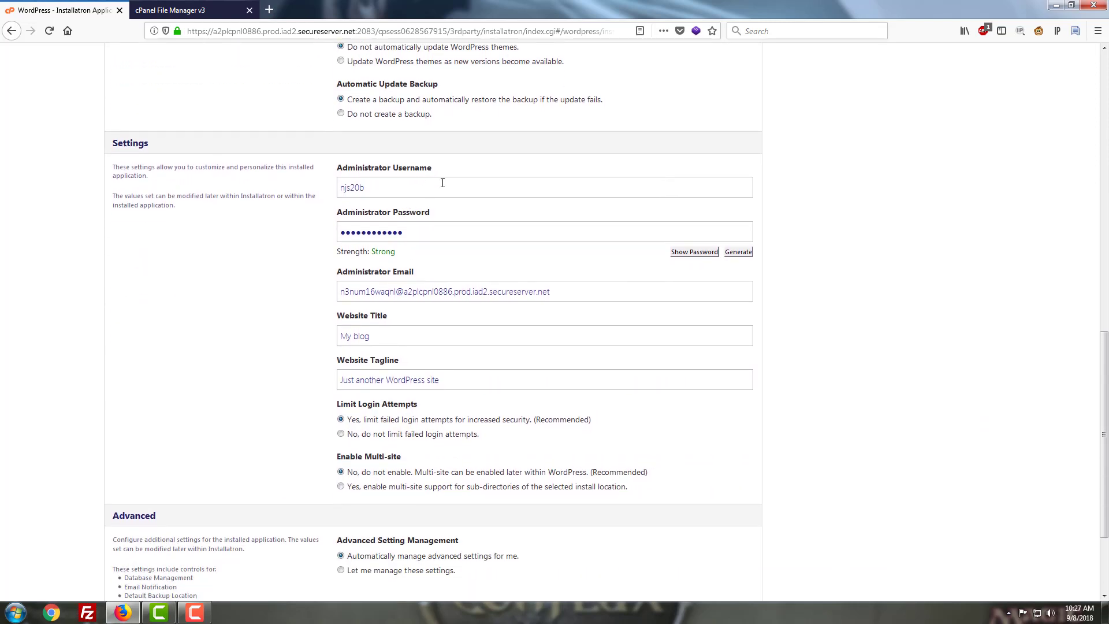
pyautogui.click(443, 182)
pyautogui.click(443, 230)
pyautogui.click(577, 295)
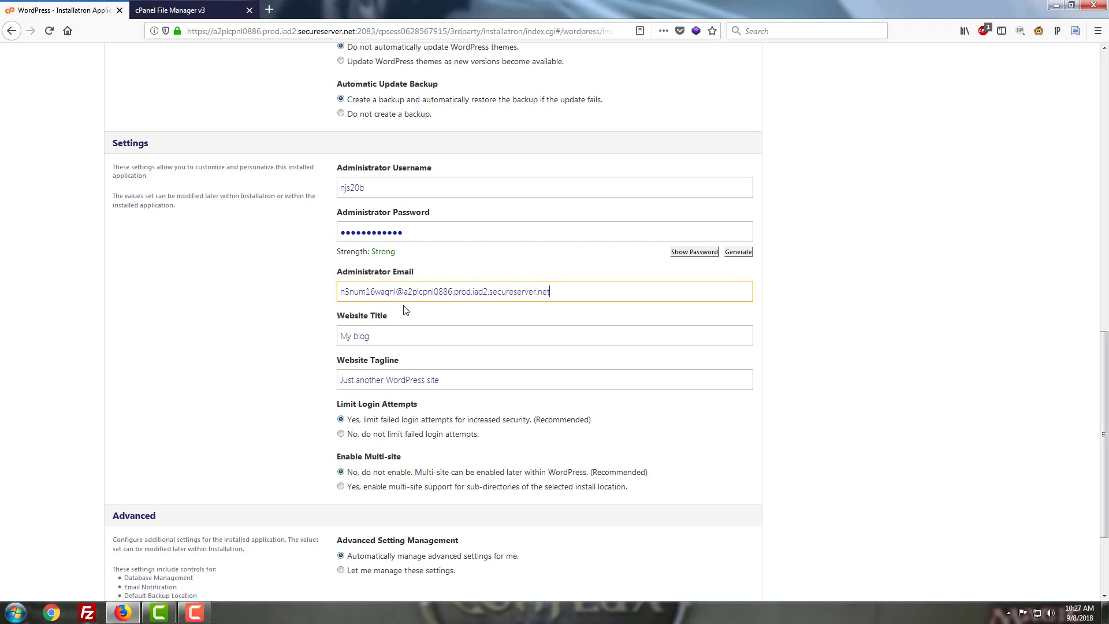
pyautogui.tripleClick(368, 291)
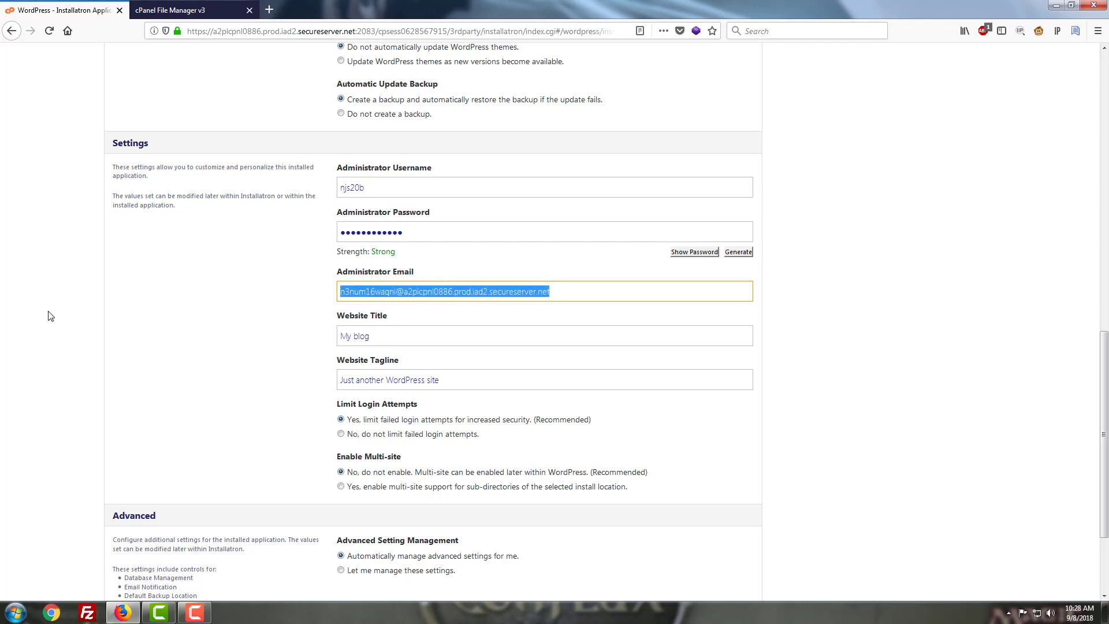
pyautogui.click(86, 367)
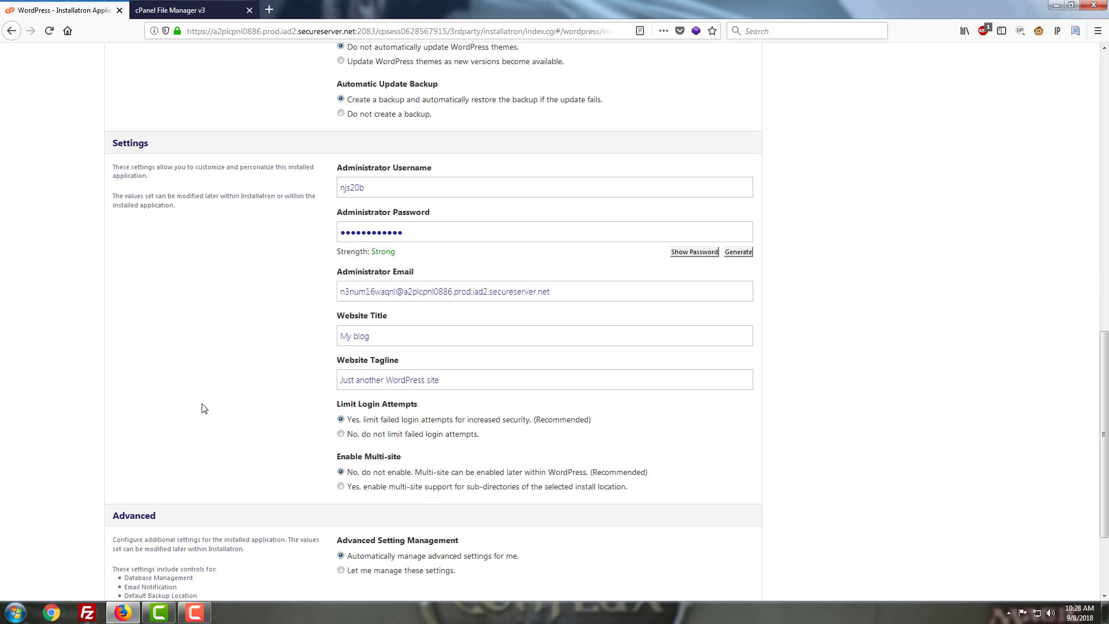
pyautogui.scroll(-4, 307, 366)
pyautogui.click(413, 211)
pyautogui.click(479, 258)
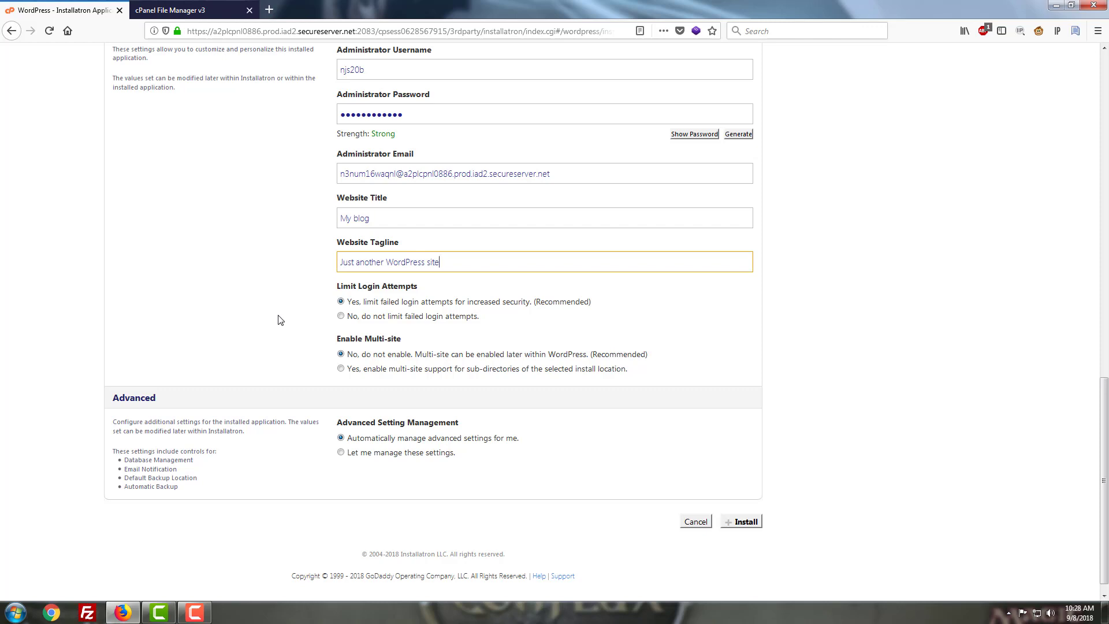
# Keep the default tagline and set Advanced to 'Let me manage these settings'.
pyautogui.click(528, 351)
pyautogui.scroll(-1, 569, 332)
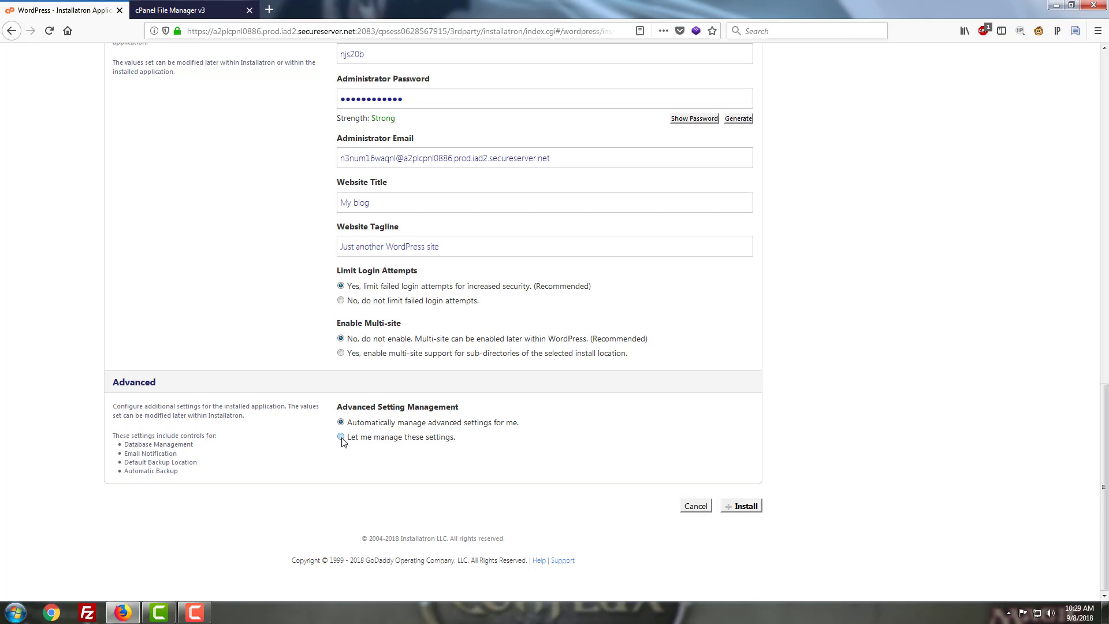
pyautogui.click(340, 437)
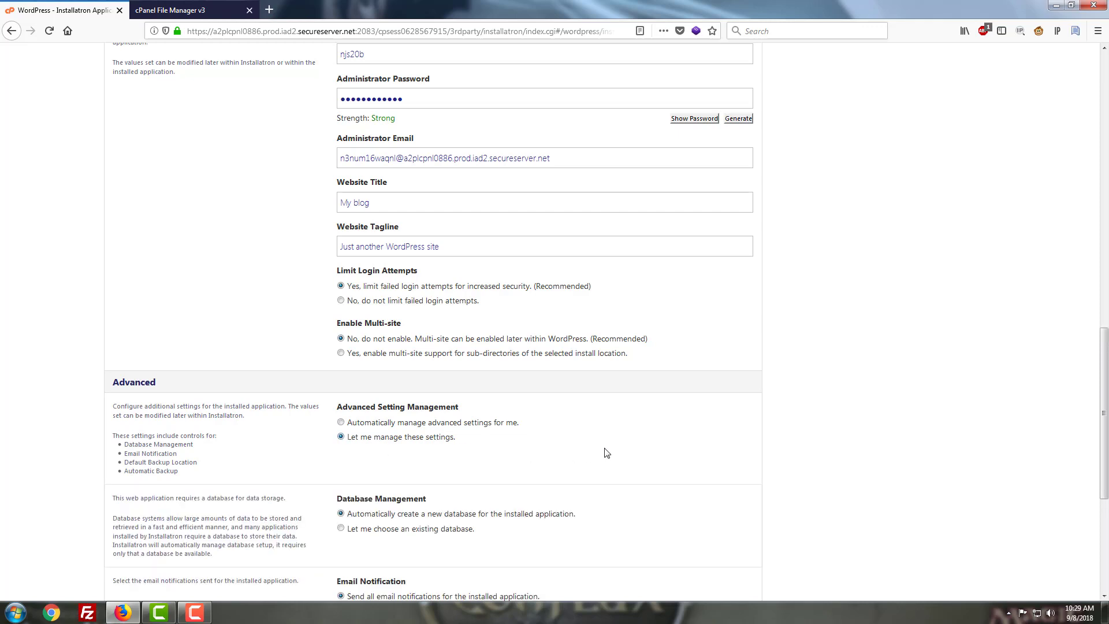
pyautogui.scroll(-2, 606, 452)
pyautogui.scroll(-5, 594, 455)
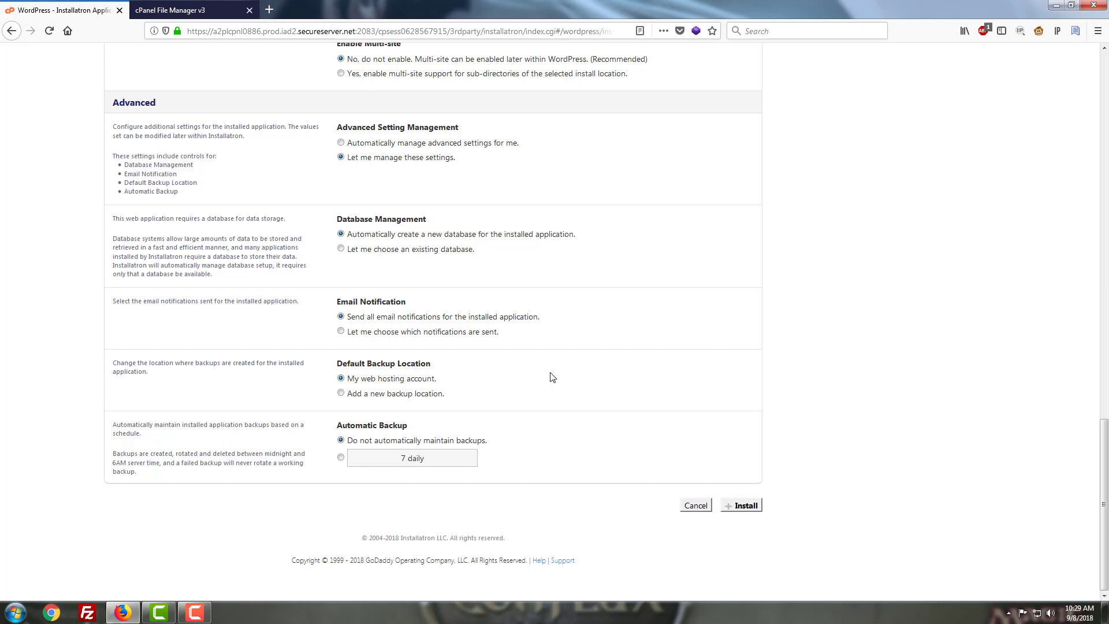
# Submit the install, then cancel at the existing-content directory warning.
pyautogui.click(746, 507)
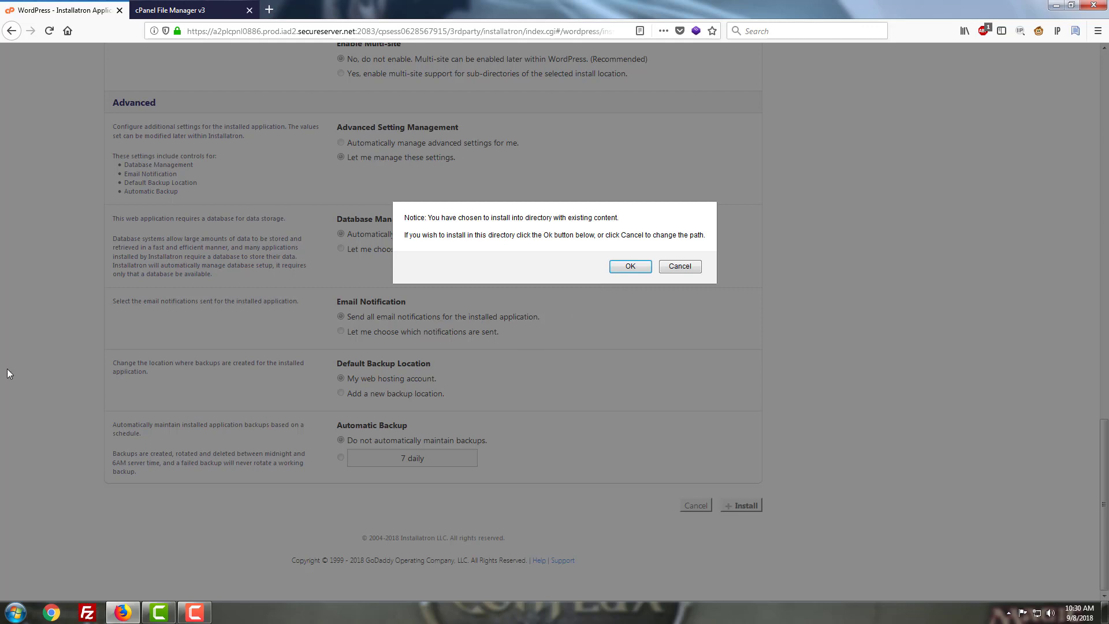
pyautogui.click(677, 269)
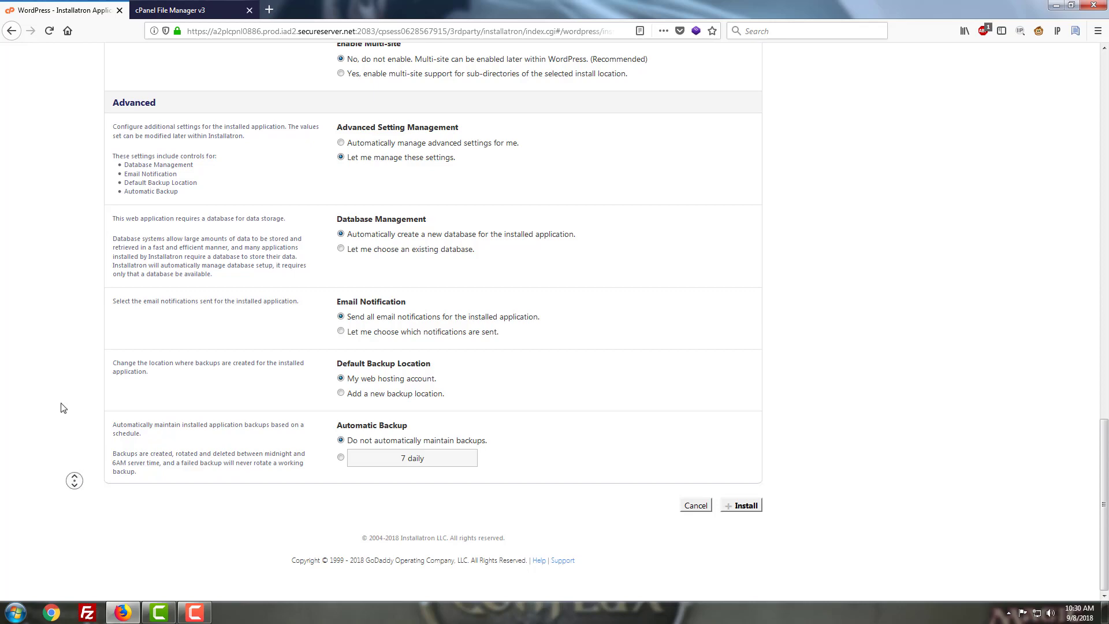
# Return to the WordPress overview page and expand the options beside 'install this application'.
pyautogui.scroll(20, 42, 347)
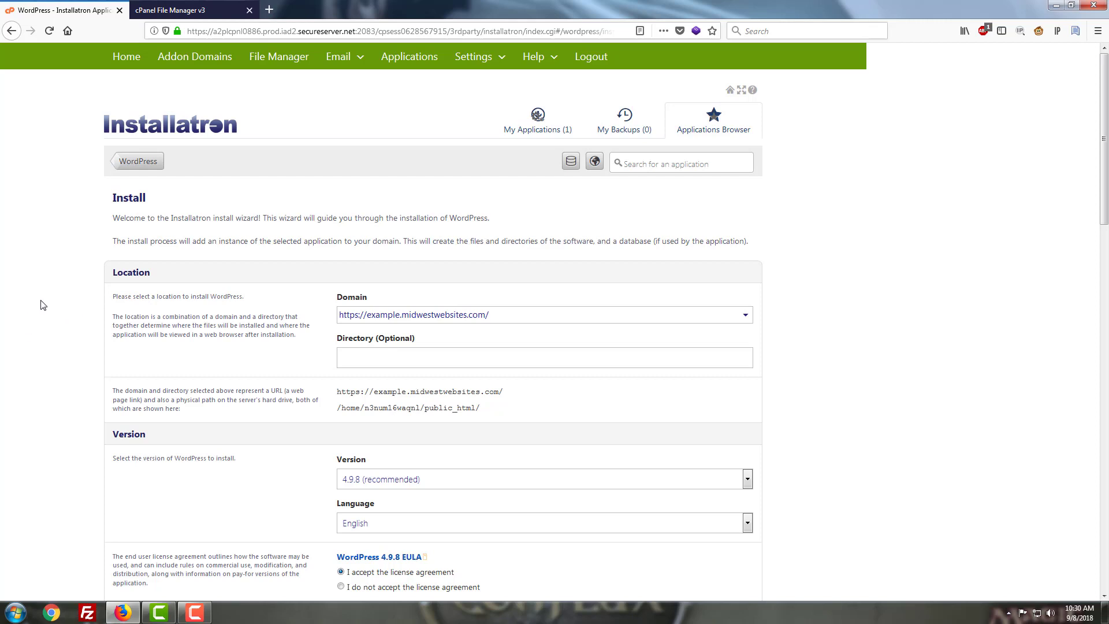
pyautogui.hotkey('alt', 'Left')
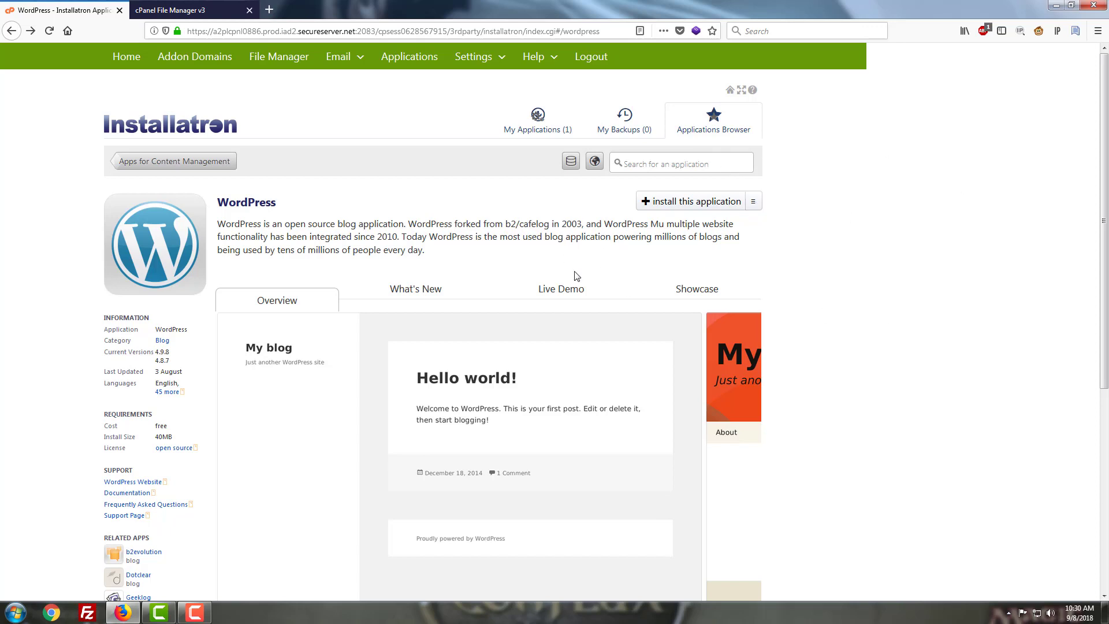
pyautogui.click(754, 201)
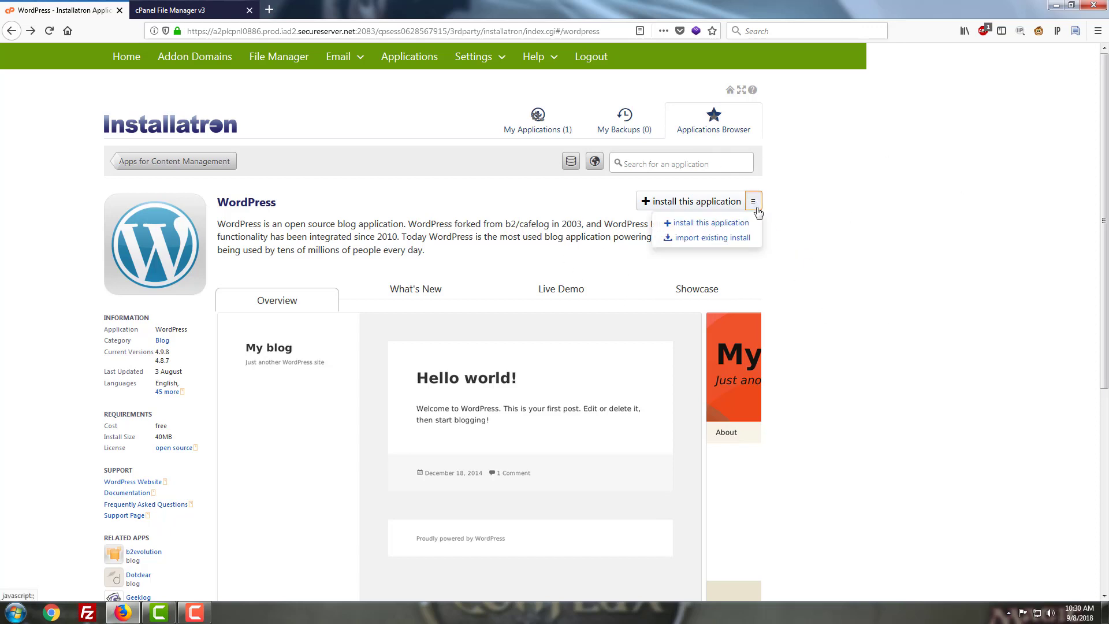
# Choose 'import existing install' and continue with the 'From different account' option.
pyautogui.click(746, 242)
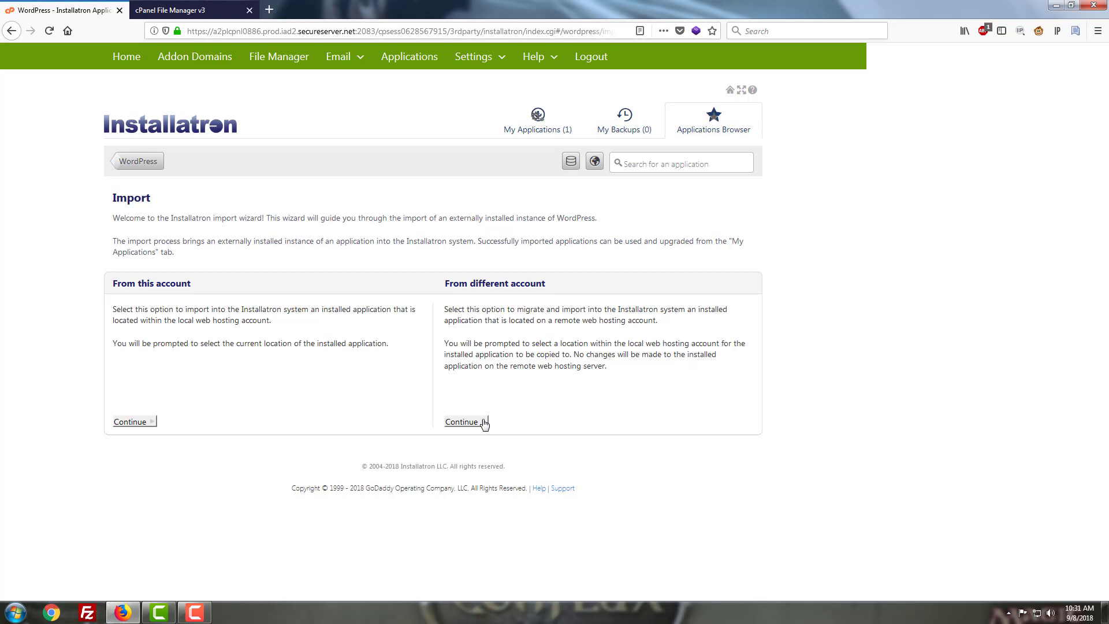
pyautogui.click(484, 422)
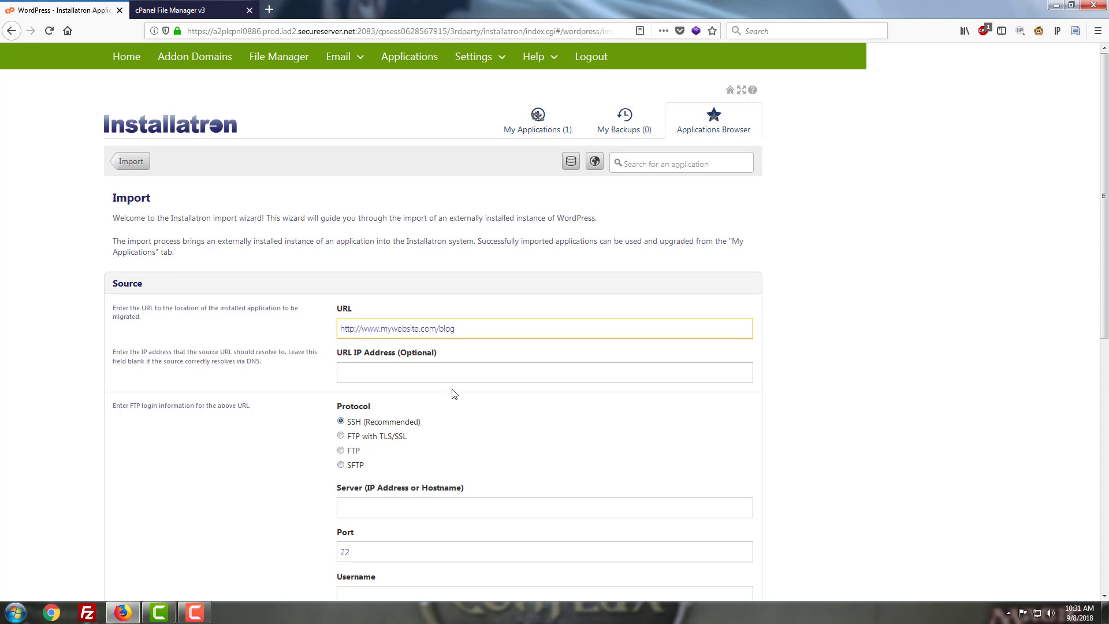
pyautogui.click(378, 375)
pyautogui.scroll(-3, 404, 409)
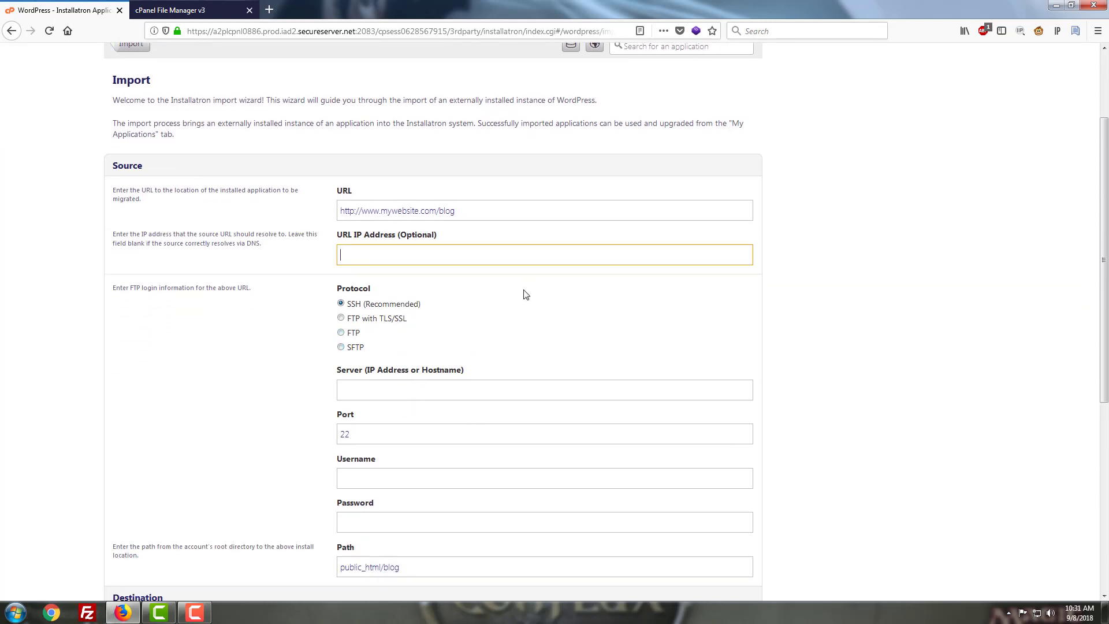
pyautogui.click(478, 384)
pyautogui.click(510, 253)
pyautogui.click(479, 384)
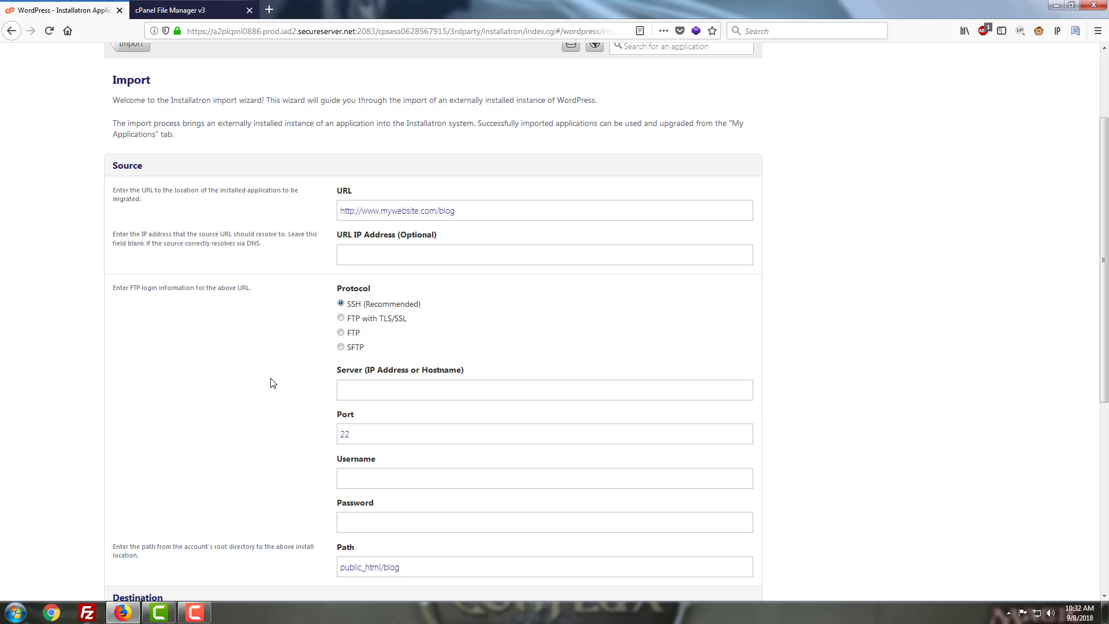
pyautogui.click(340, 332)
pyautogui.click(341, 347)
pyautogui.click(346, 303)
pyautogui.scroll(-3, 371, 351)
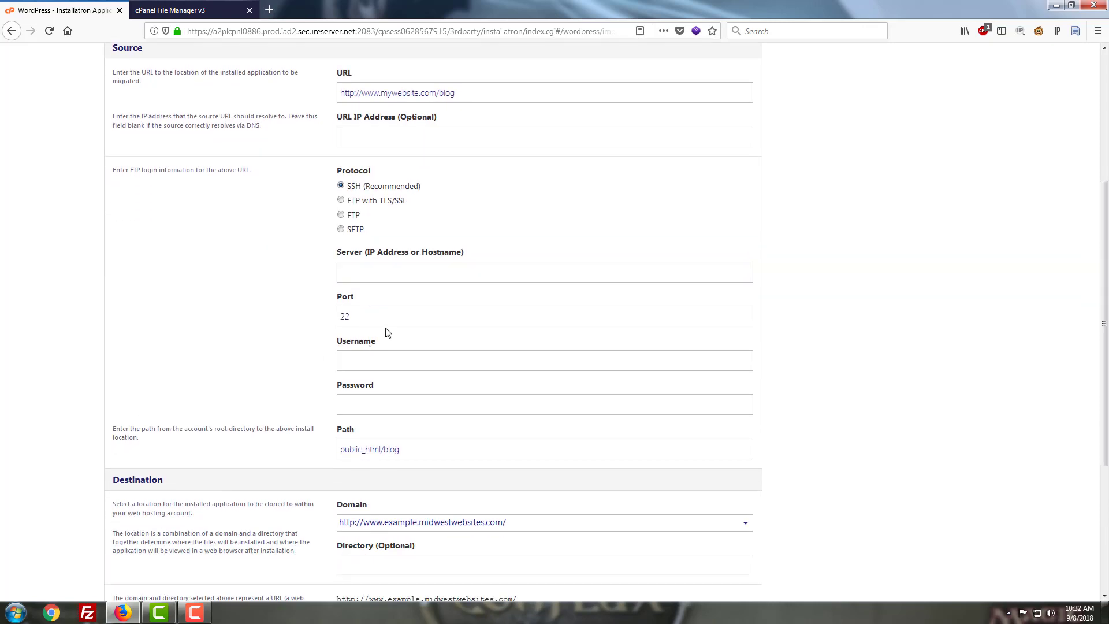
pyautogui.click(391, 319)
pyautogui.click(381, 358)
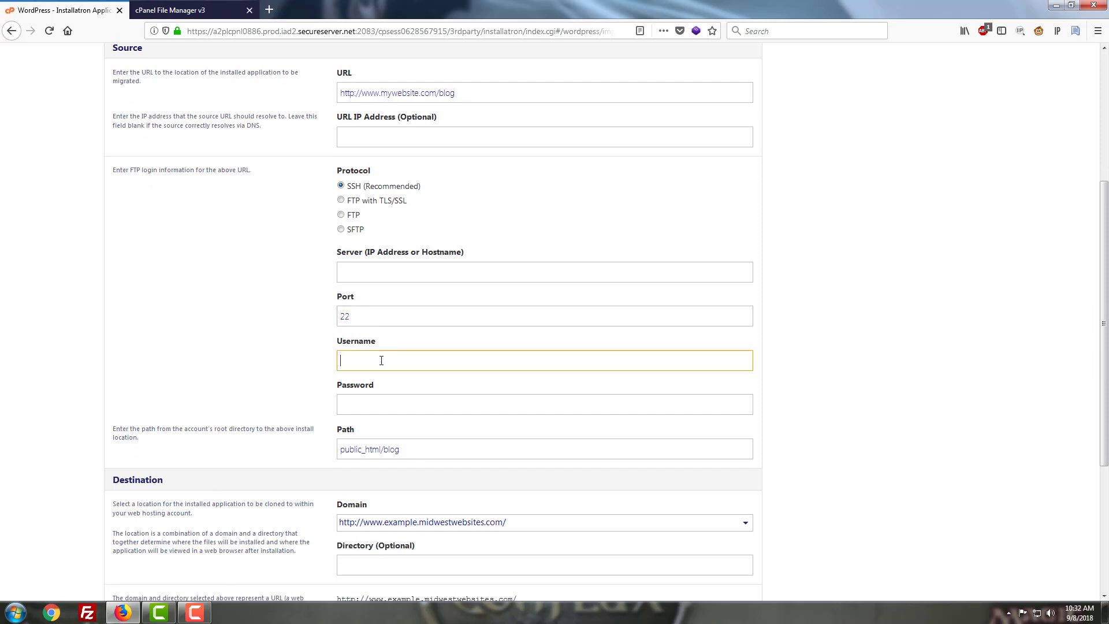
pyautogui.click(372, 404)
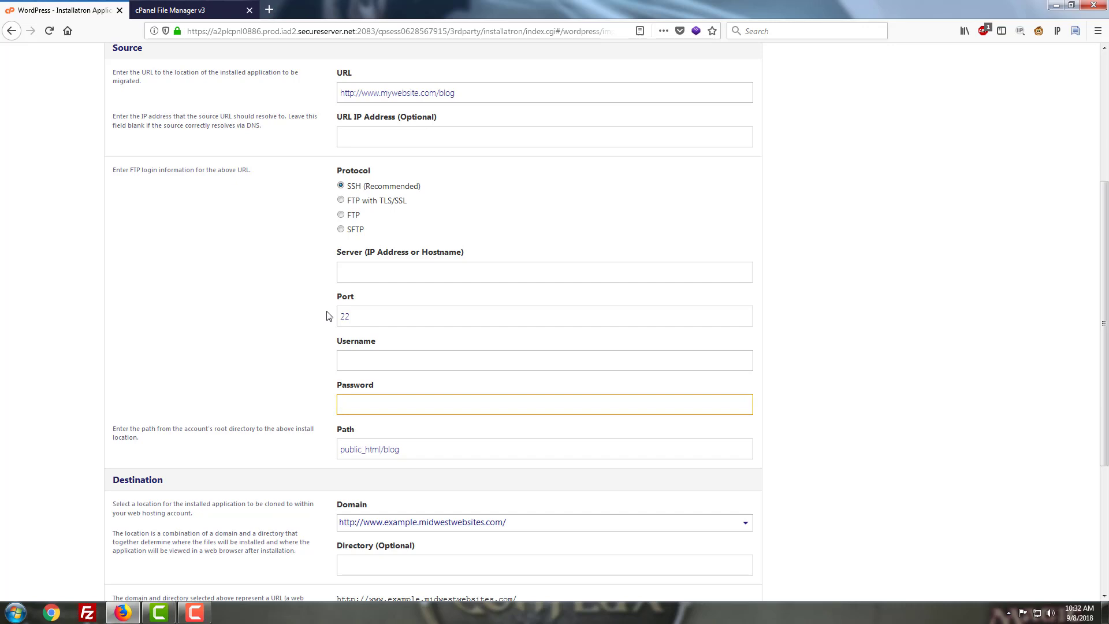
# Replace the source Path 'public_html/blog' with '/'.
pyautogui.click(422, 453)
pyautogui.hotkey('ctrl', 'a')
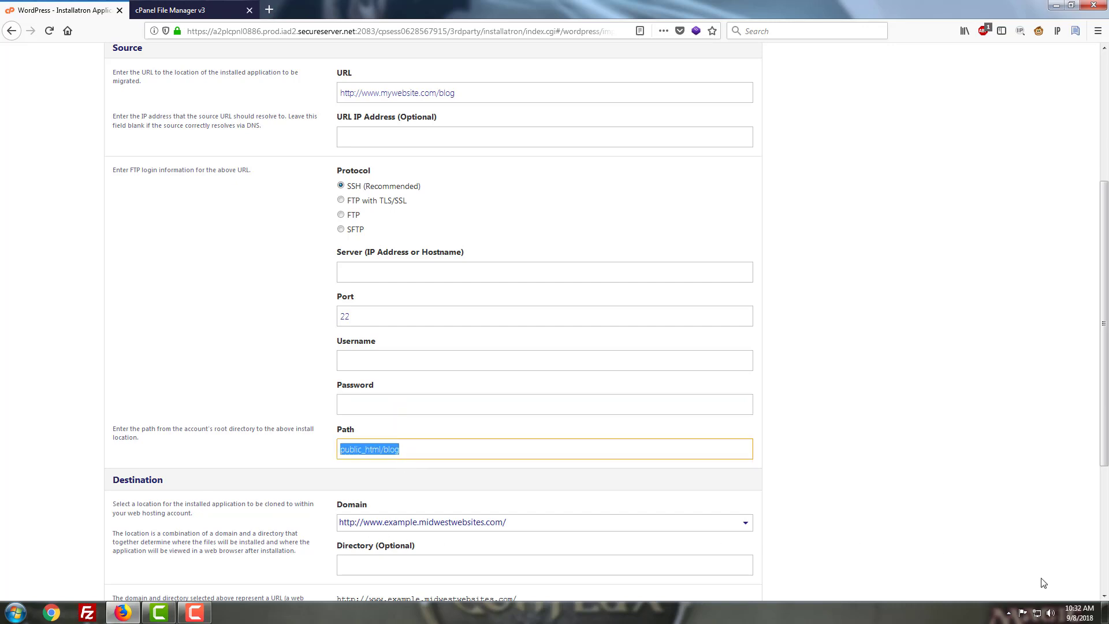
pyautogui.write('/')
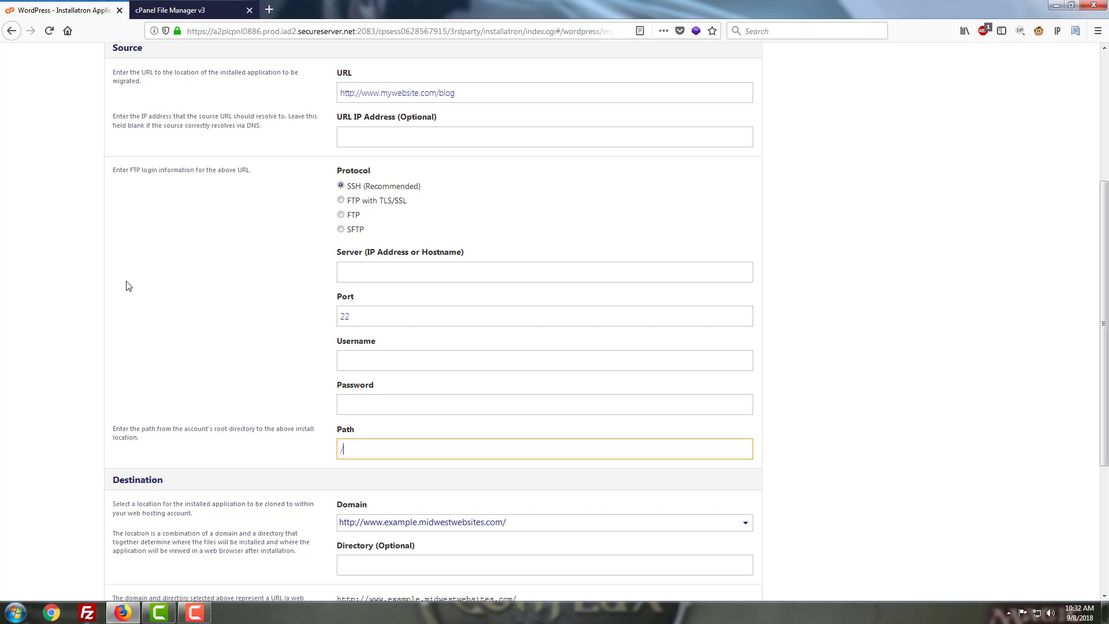
pyautogui.click(143, 309)
pyautogui.scroll(-2, 143, 309)
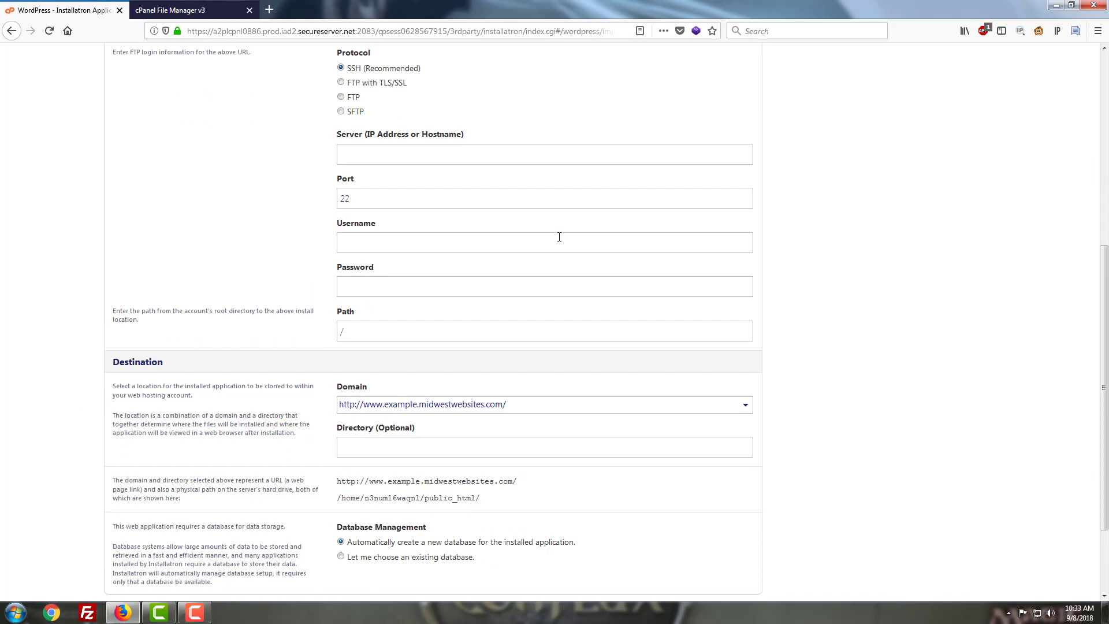
pyautogui.click(397, 327)
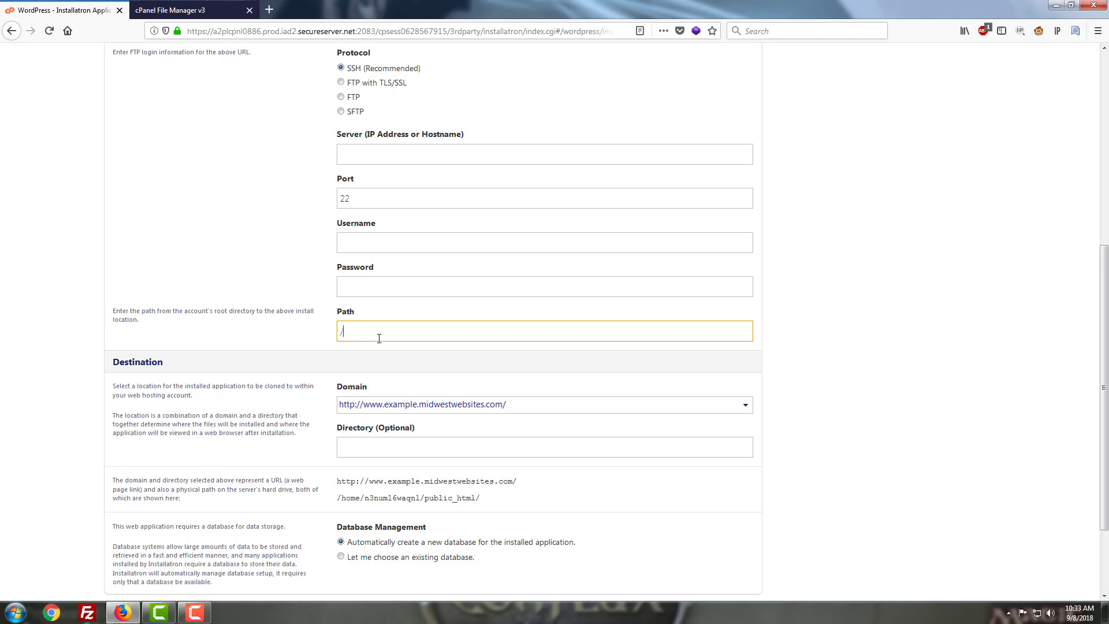
pyautogui.scroll(-3, 379, 338)
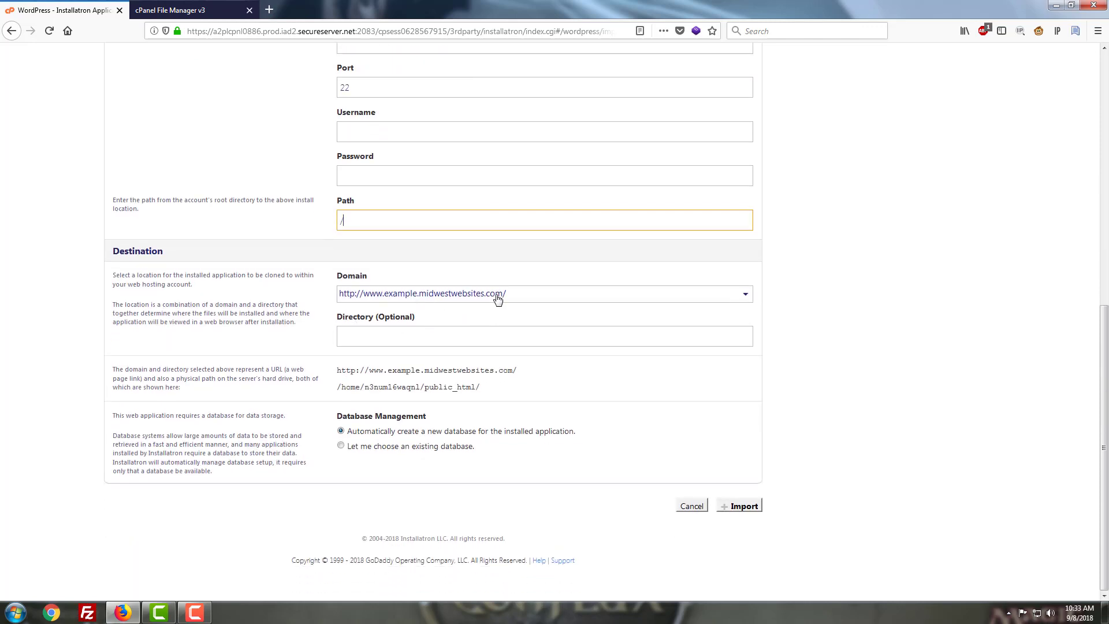
pyautogui.click(555, 294)
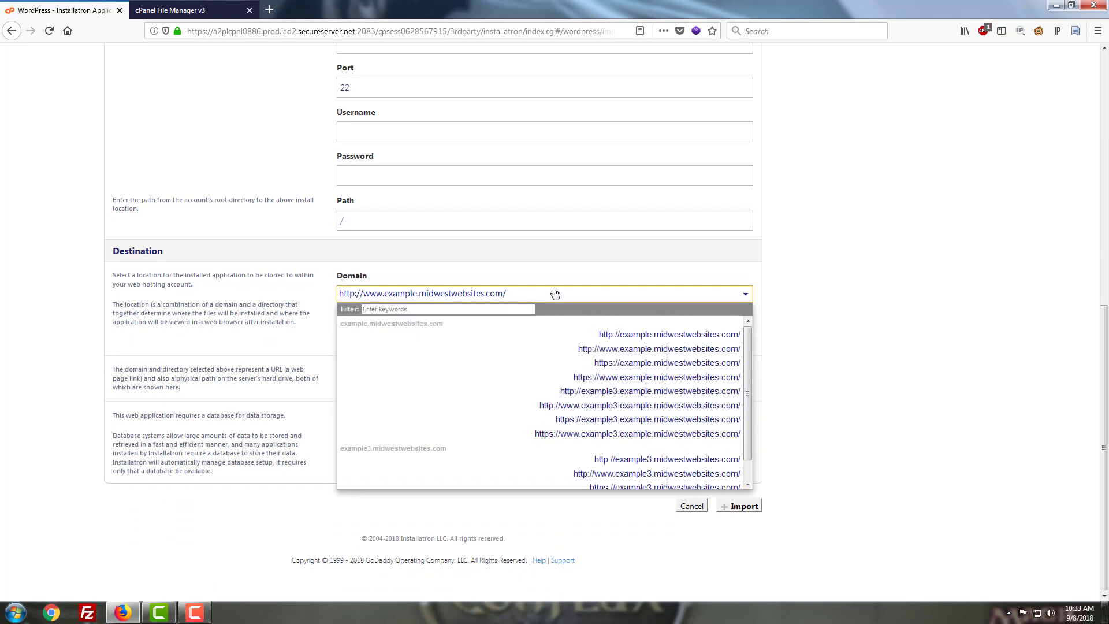
pyautogui.click(677, 393)
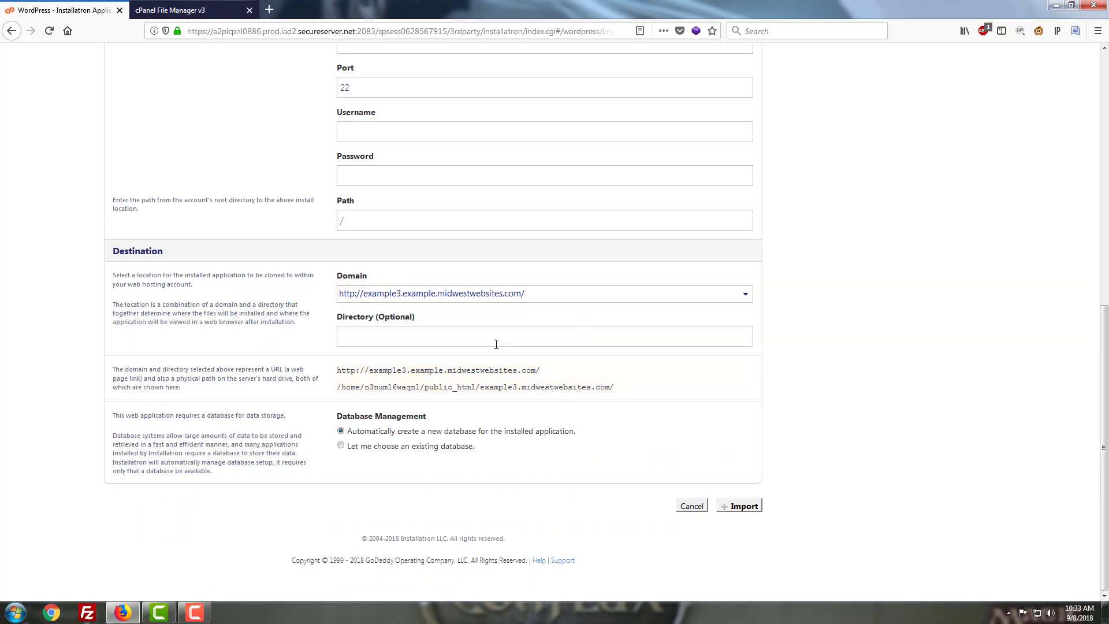
pyautogui.click(418, 330)
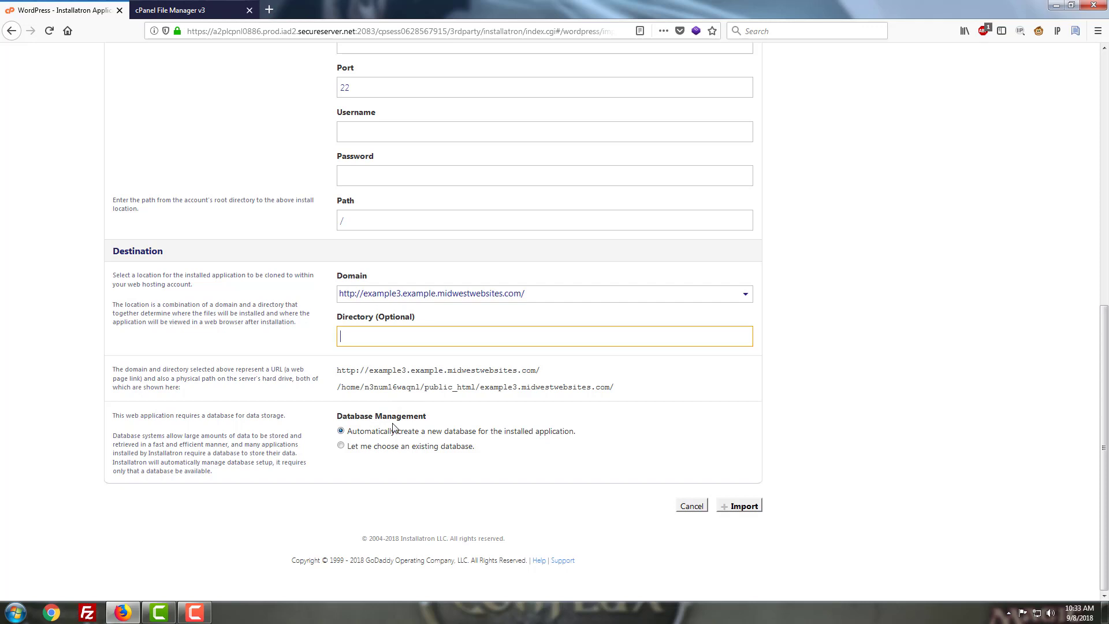
# Select 'Let me choose an existing database' and review its prefilled settings with table prefix wp_.
pyautogui.click(341, 446)
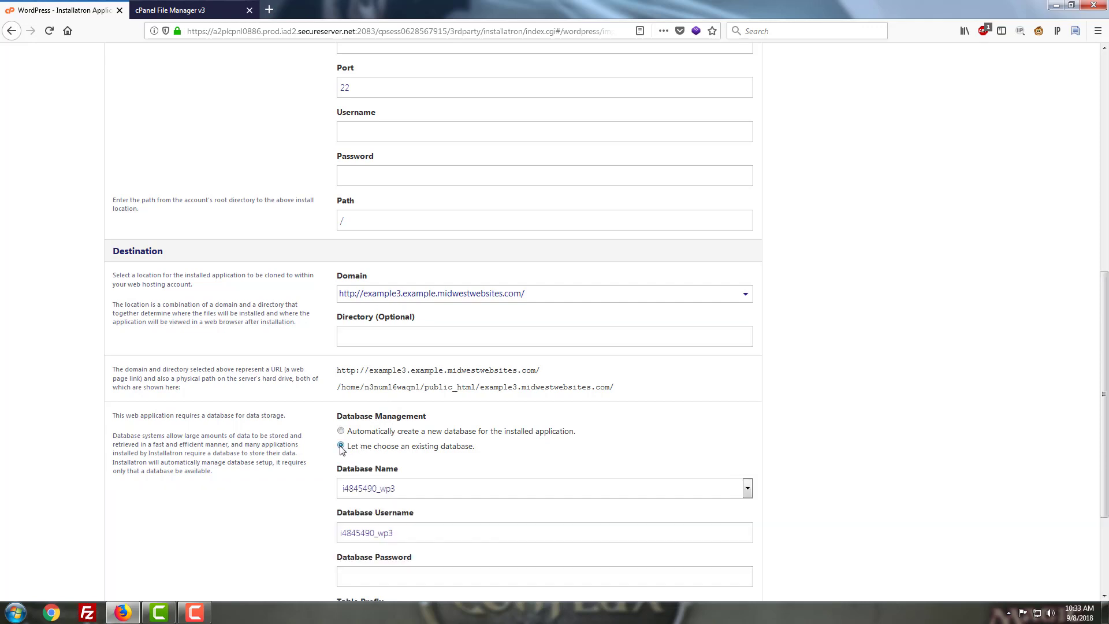
pyautogui.scroll(-5, 341, 450)
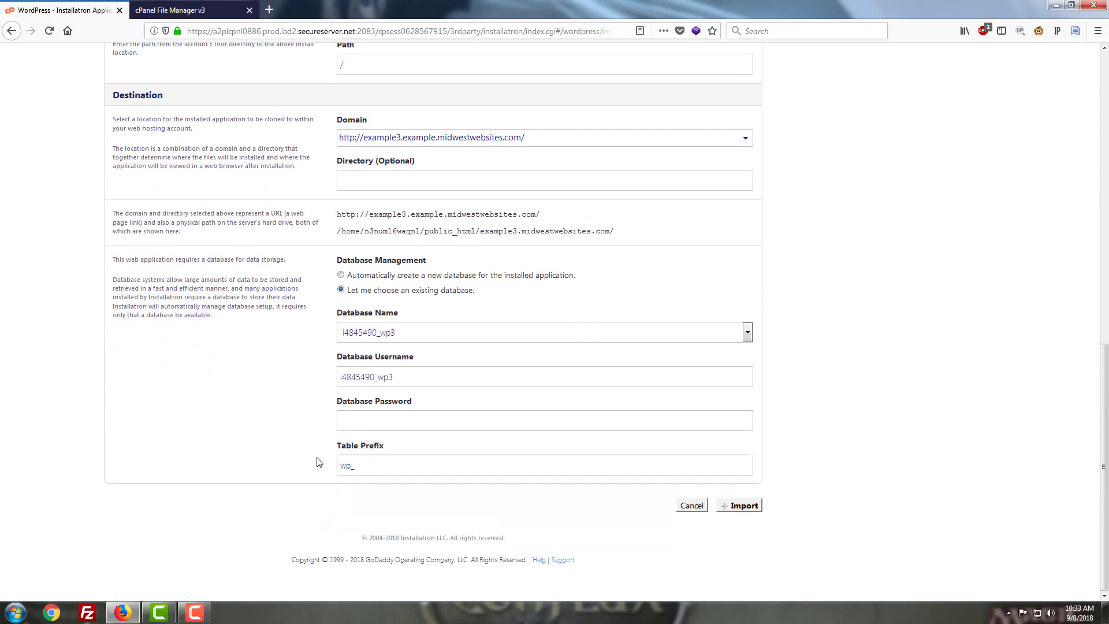